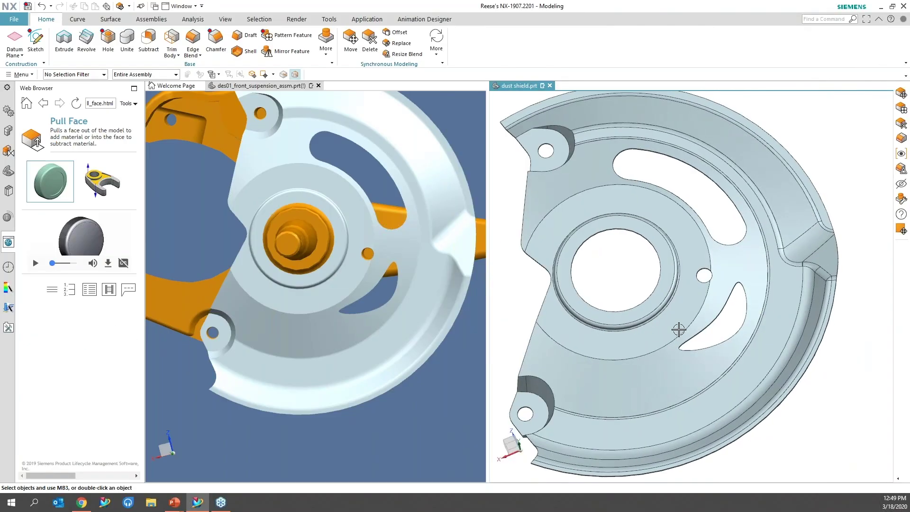
- Delete the lower crescent slot's wall face with Heal on, leaving the plate solid there
{"action": "scroll", "coordinate": [679, 327], "scroll_direction": "up", "scroll_amount": 5}
{"action": "scroll", "coordinate": [707, 363], "scroll_direction": "up", "scroll_amount": 5}
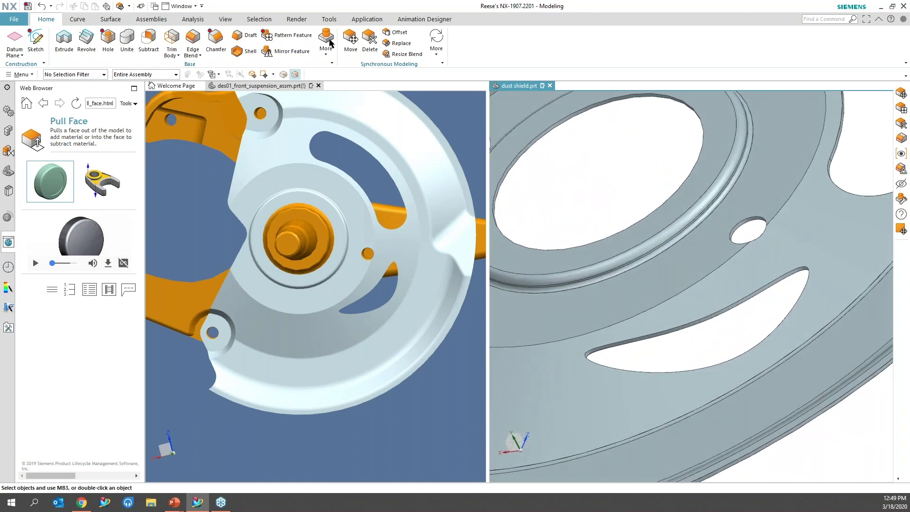
{"action": "left_click", "coordinate": [370, 41]}
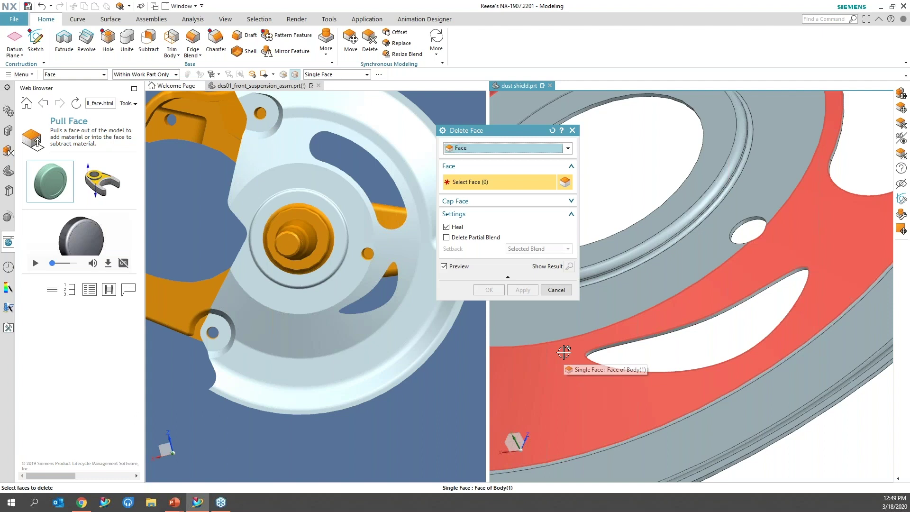
{"action": "scroll", "coordinate": [563, 352], "scroll_direction": "up", "scroll_amount": 8}
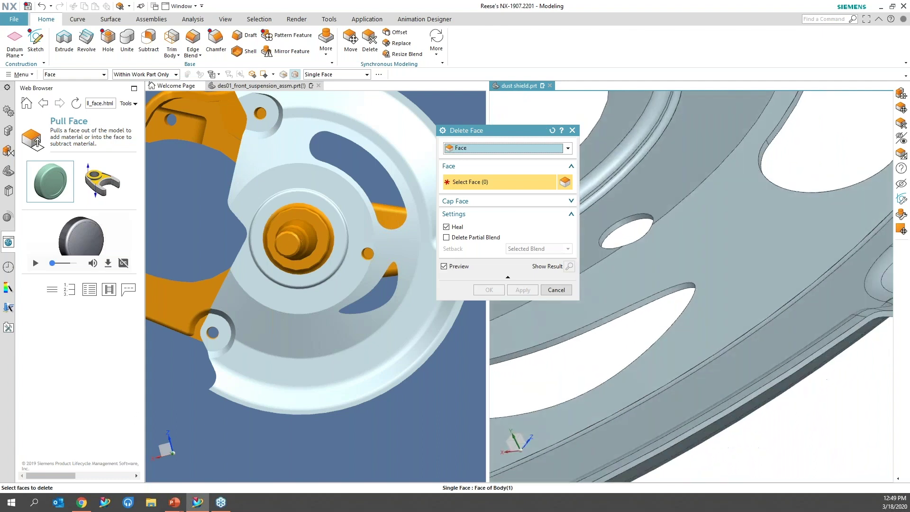
{"action": "scroll", "coordinate": [614, 347], "scroll_direction": "up", "scroll_amount": 2}
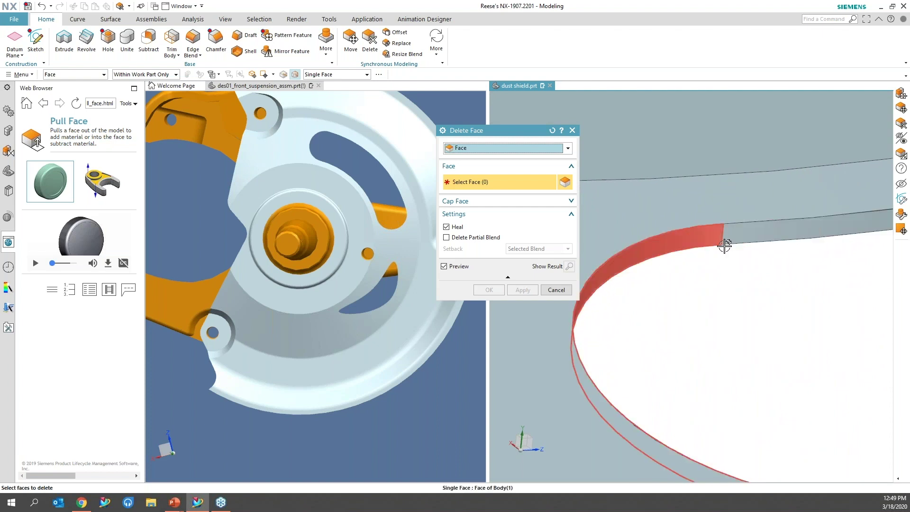
{"action": "scroll", "coordinate": [724, 246], "scroll_direction": "down", "scroll_amount": 1}
{"action": "scroll", "coordinate": [724, 246], "scroll_direction": "down", "scroll_amount": 4}
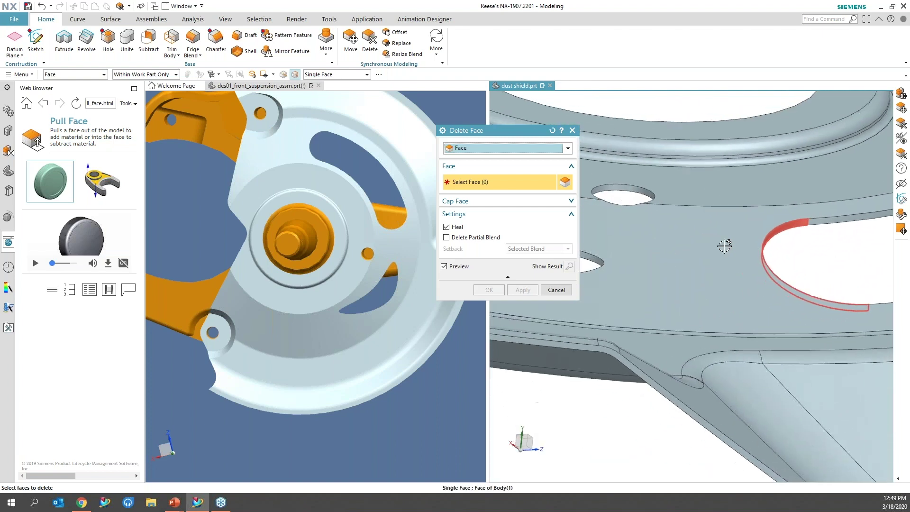
{"action": "scroll", "coordinate": [725, 246], "scroll_direction": "up", "scroll_amount": 5}
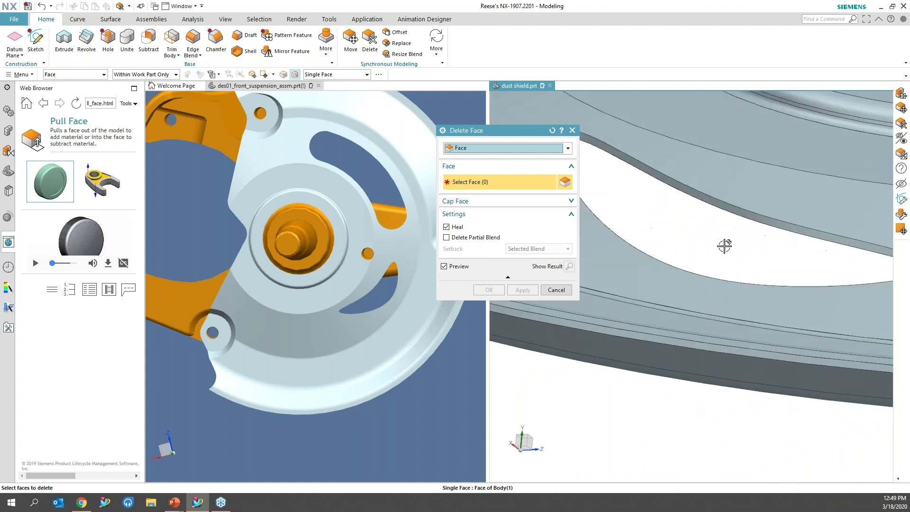
{"action": "scroll", "coordinate": [724, 245], "scroll_direction": "down", "scroll_amount": 5}
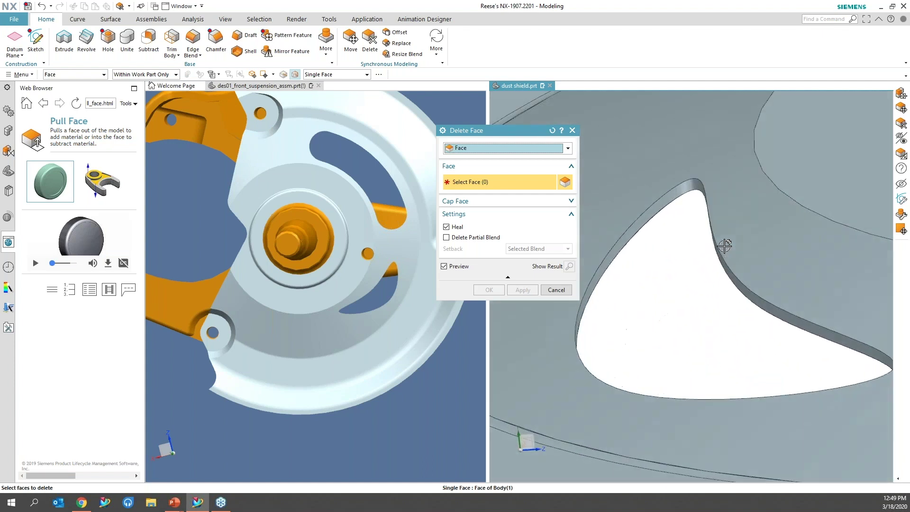
{"action": "scroll", "coordinate": [724, 245], "scroll_direction": "up", "scroll_amount": 5}
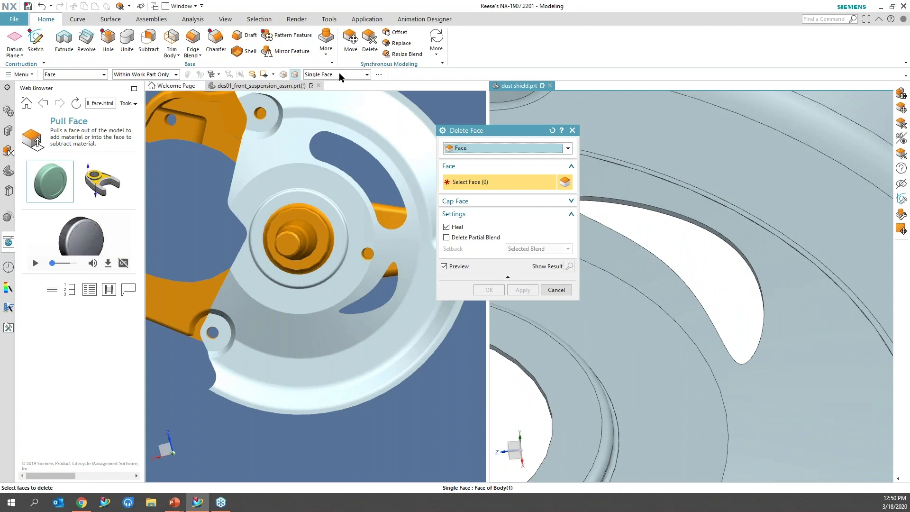
{"action": "left_click", "coordinate": [689, 219]}
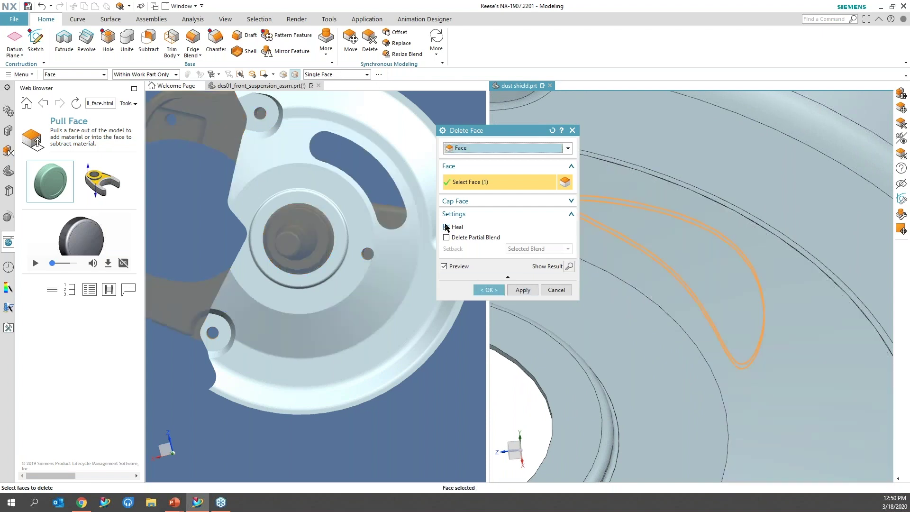
{"action": "left_click", "coordinate": [489, 289]}
{"action": "key", "text": "Home"}
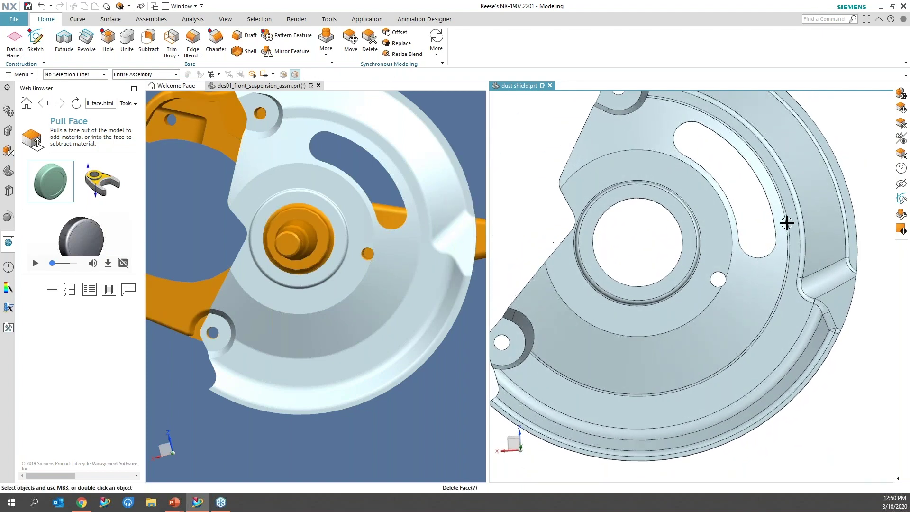
- Show the Part Navigator and inspect Delete Face (7), Move Face (6) and Move Face (5)
{"action": "left_click", "coordinate": [9, 171]}
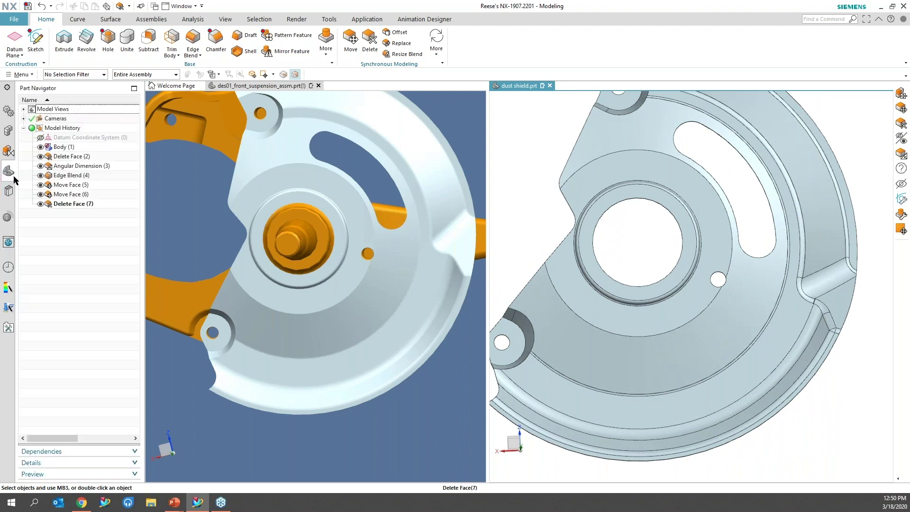
{"action": "left_click", "coordinate": [64, 206]}
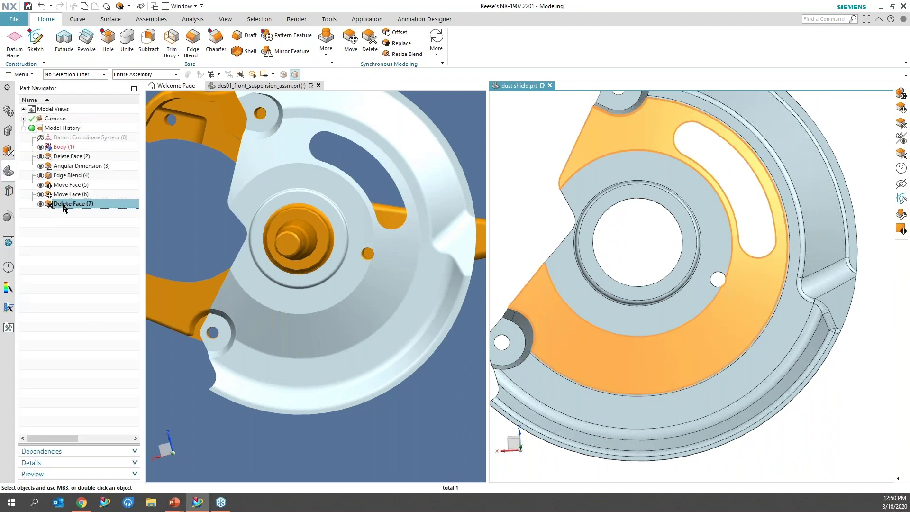
{"action": "left_click", "coordinate": [84, 195]}
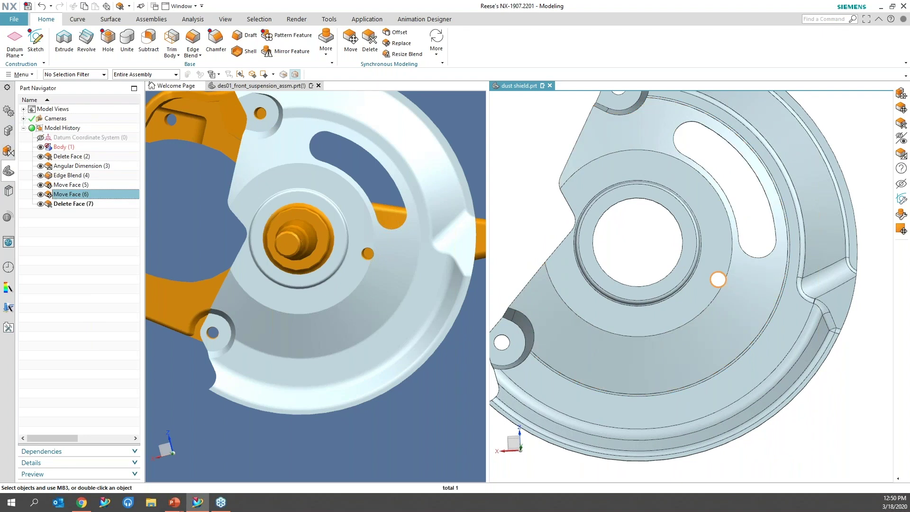
{"action": "left_click", "coordinate": [82, 186]}
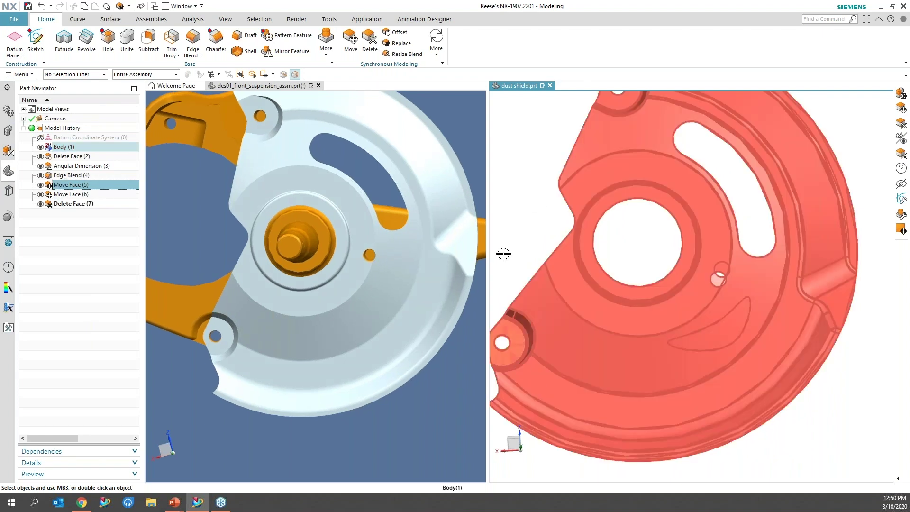
{"action": "key", "text": "Escape"}
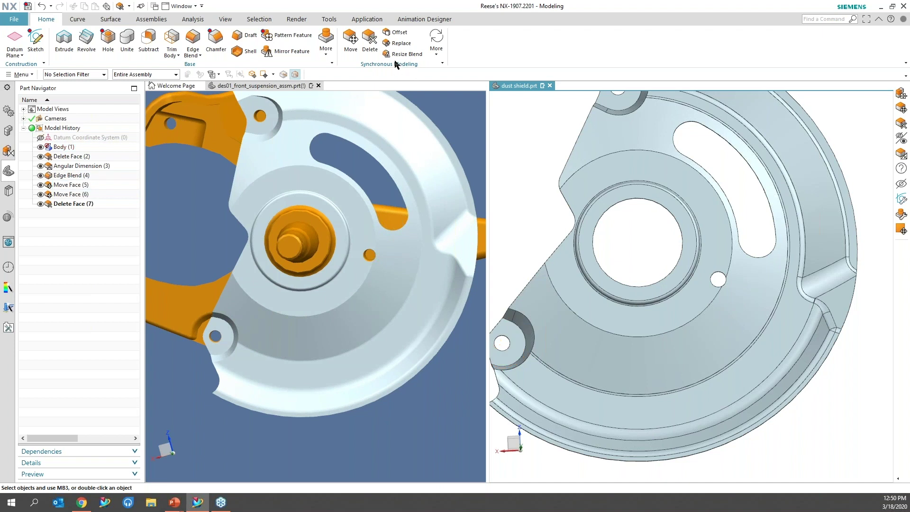
- Select the curved slot's faces for a face move using the Tangent Faces rule
{"action": "left_click", "coordinate": [370, 40]}
{"action": "left_click", "coordinate": [340, 74]}
{"action": "left_click", "coordinate": [323, 96]}
{"action": "scroll", "coordinate": [765, 253], "scroll_direction": "down", "scroll_amount": 5}
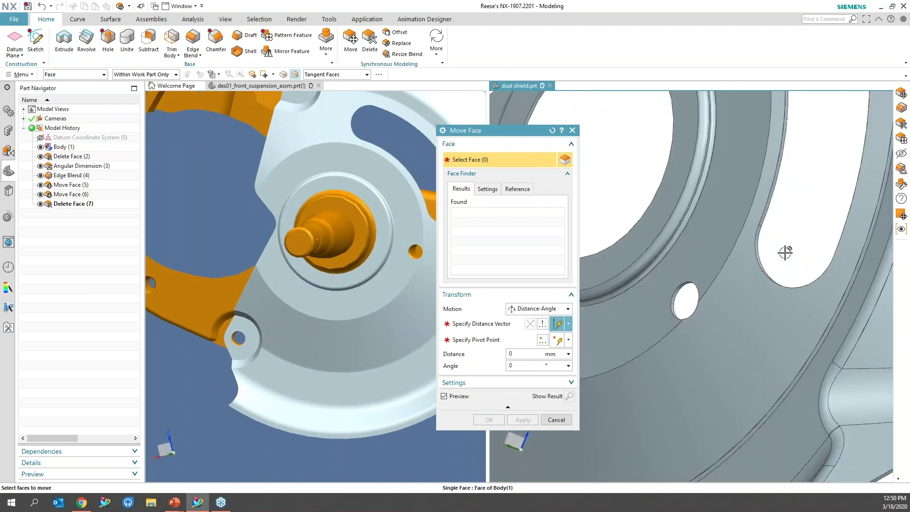
{"action": "left_click", "coordinate": [742, 258]}
{"action": "scroll", "coordinate": [683, 257], "scroll_direction": "up", "scroll_amount": 5}
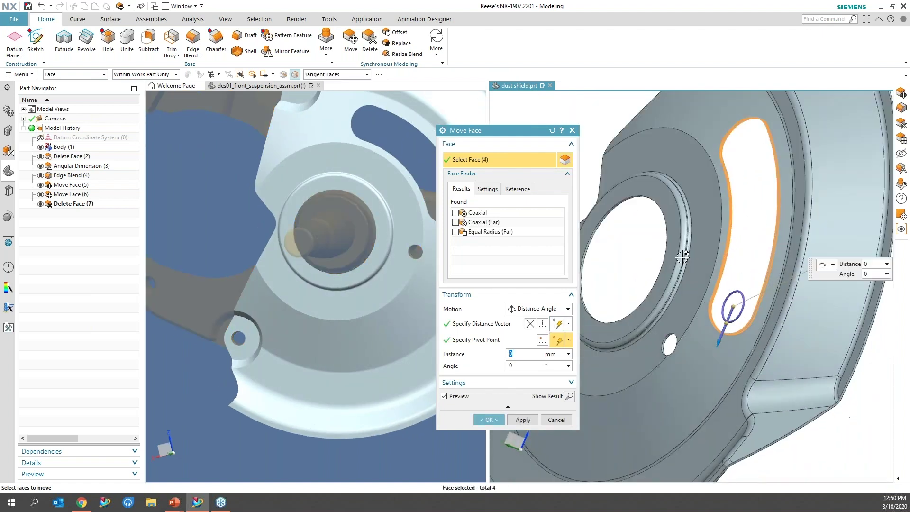
{"action": "middle_click_drag", "start_coordinate": [683, 257], "coordinate": [705, 268]}
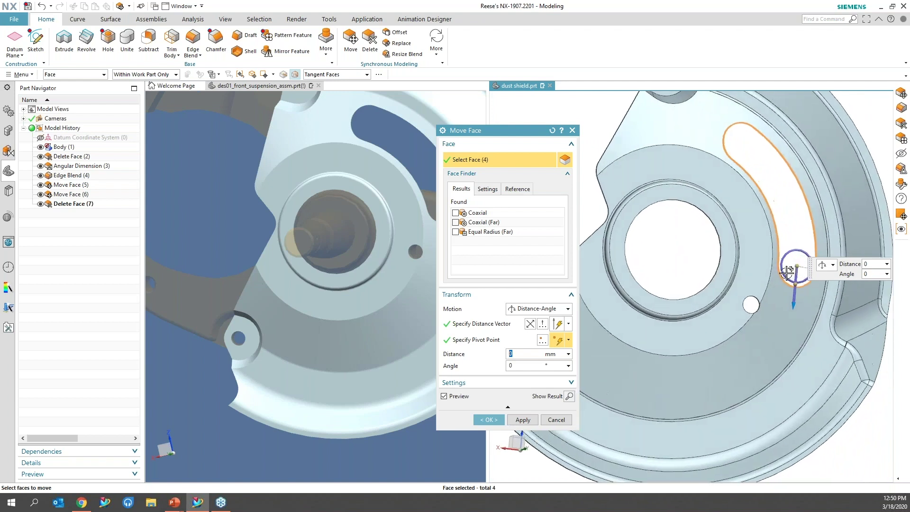
{"action": "middle_click_drag", "start_coordinate": [787, 272], "coordinate": [785, 273]}
- Rotate the slot 24° about the central hole as pivot and apply
{"action": "left_click", "coordinate": [795, 267]}
{"action": "left_click", "coordinate": [705, 282]}
{"action": "left_click_drag", "start_coordinate": [665, 268], "coordinate": [626, 266]}
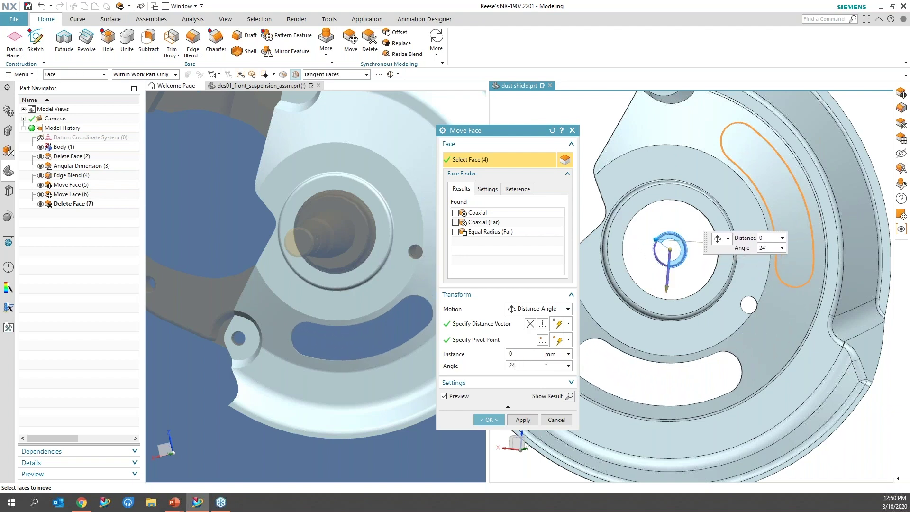
{"action": "left_click", "coordinate": [491, 420]}
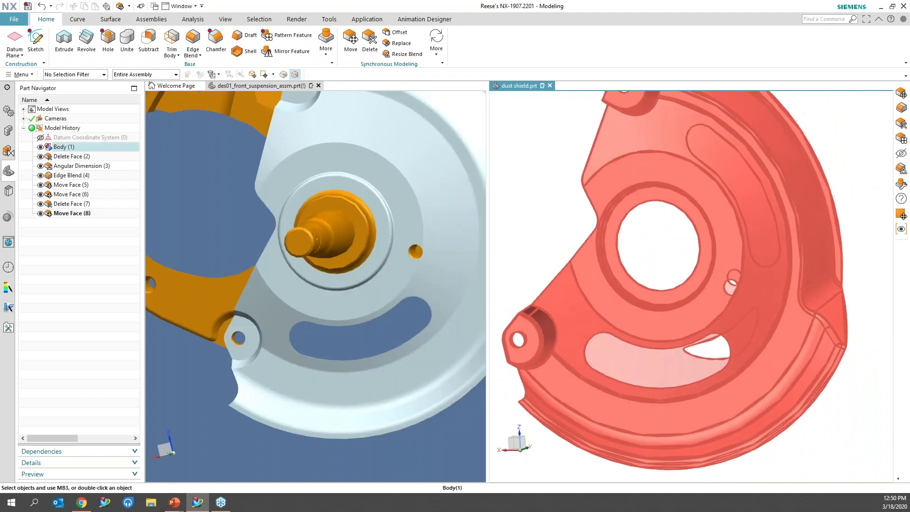
- Orbit to view the rotated slot and begin another face move
{"action": "middle_click_drag", "start_coordinate": [711, 408], "coordinate": [876, 425]}
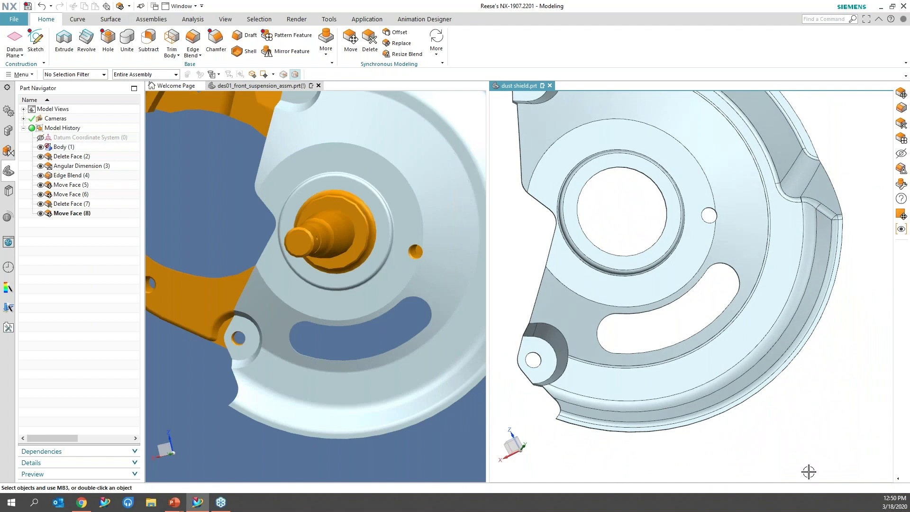
{"action": "left_click", "coordinate": [350, 38]}
- Select the slot face with the Single Face rule, leaving the ring-shaped face out
{"action": "left_click", "coordinate": [345, 75]}
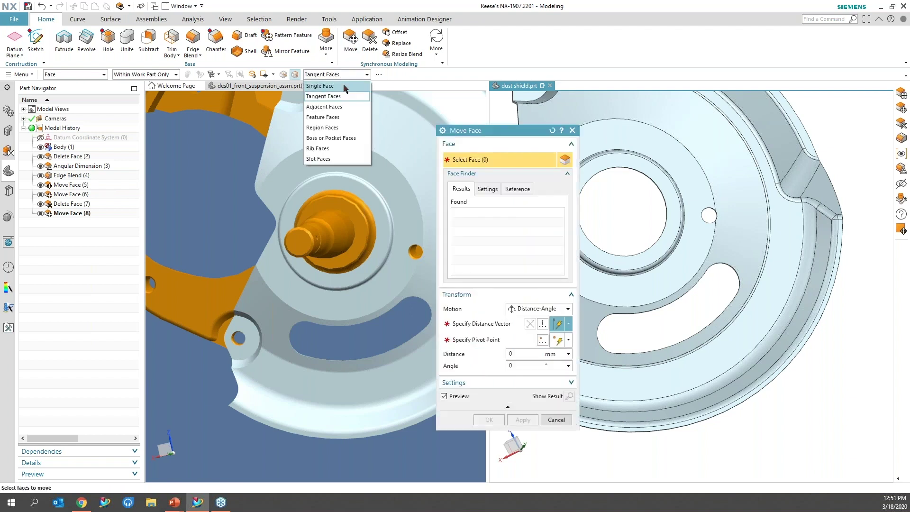
{"action": "left_click", "coordinate": [346, 87]}
{"action": "left_click", "coordinate": [726, 263]}
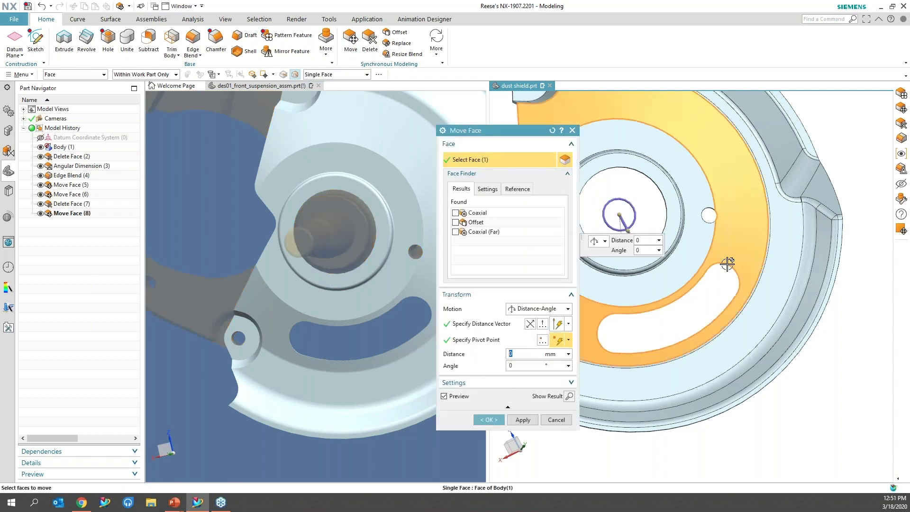
{"action": "left_click", "coordinate": [725, 263], "text": "shift"}
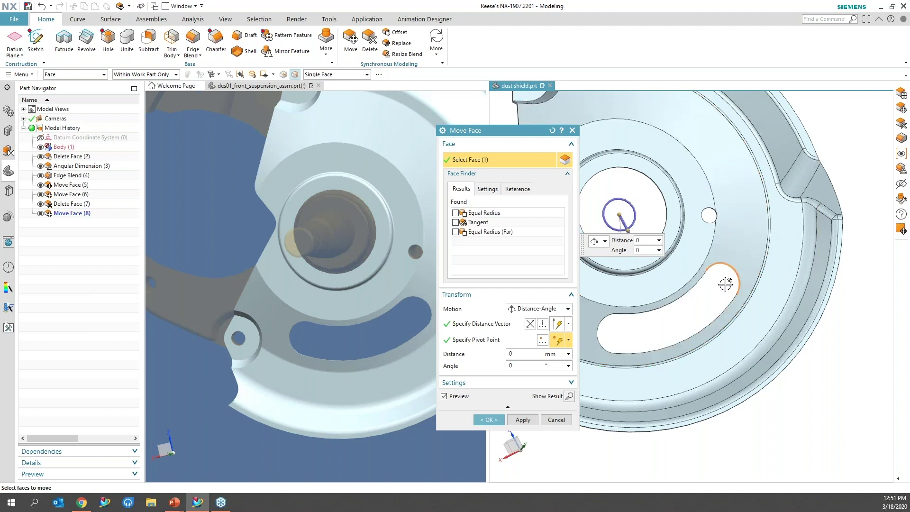
{"action": "scroll", "coordinate": [712, 292], "scroll_direction": "up", "scroll_amount": 4}
{"action": "middle_click_drag", "start_coordinate": [713, 292], "coordinate": [739, 275]}
{"action": "scroll", "coordinate": [738, 276], "scroll_direction": "down", "scroll_amount": 4}
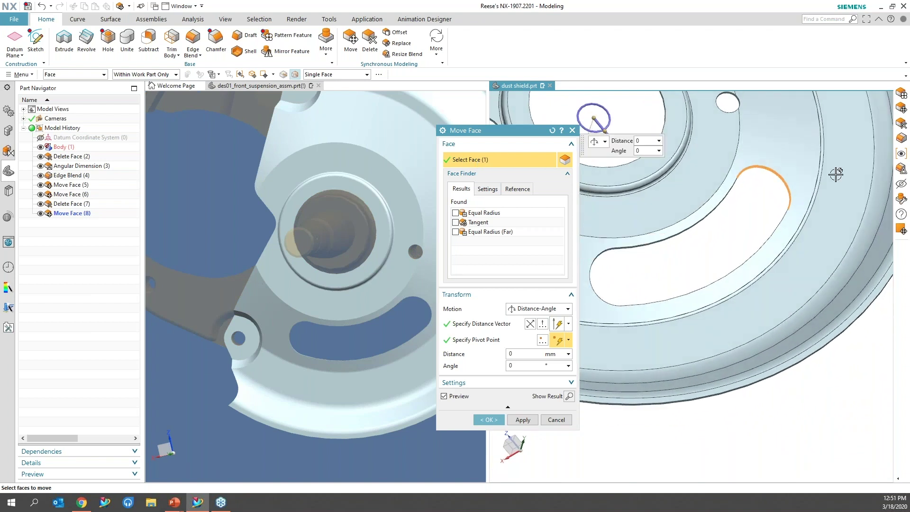
{"action": "left_click", "coordinate": [807, 132]}
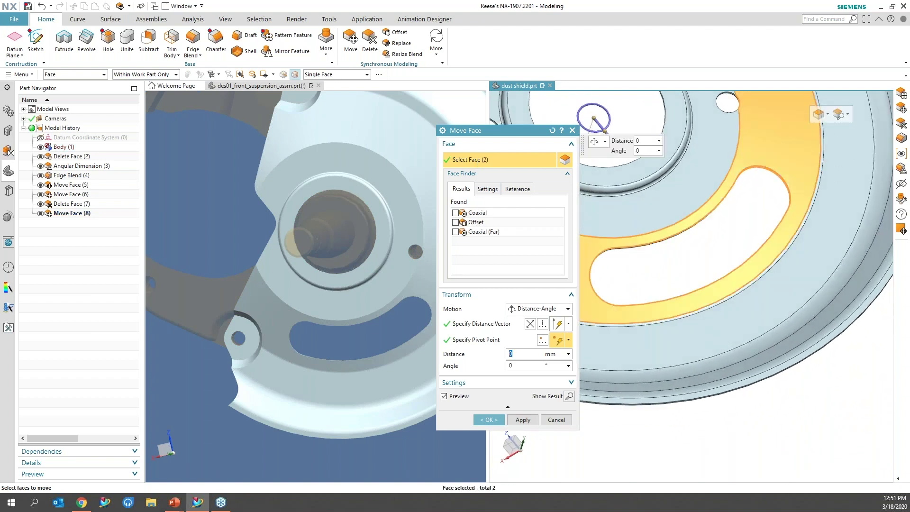
{"action": "left_click", "coordinate": [806, 132], "text": "shift"}
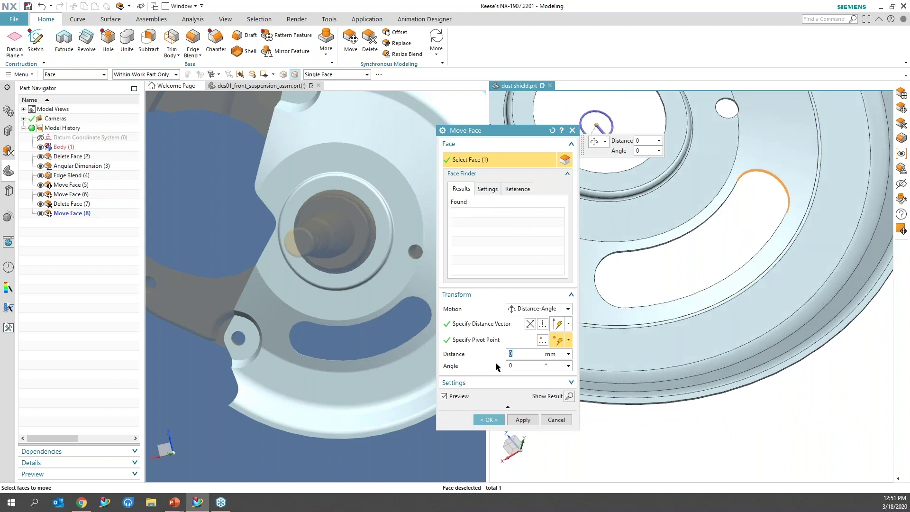
{"action": "key", "text": "Home"}
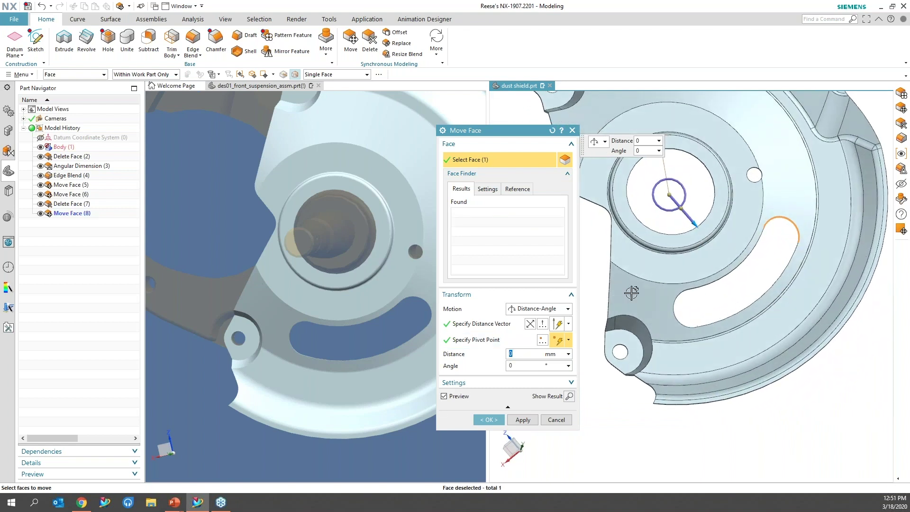
- Rotate the selected slot face 320° about the central hole and apply
{"action": "left_click_drag", "start_coordinate": [672, 208], "coordinate": [667, 210]}
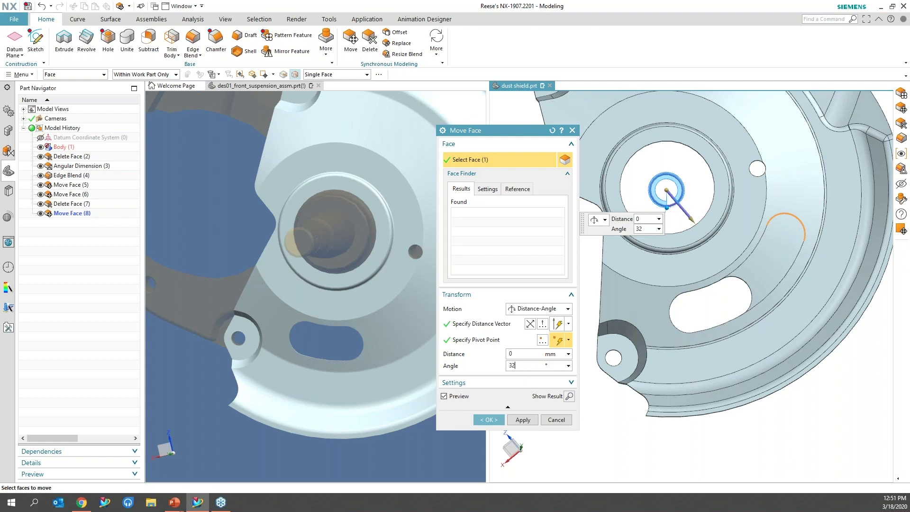
{"action": "type", "text": "0"}
{"action": "key", "text": "Return"}
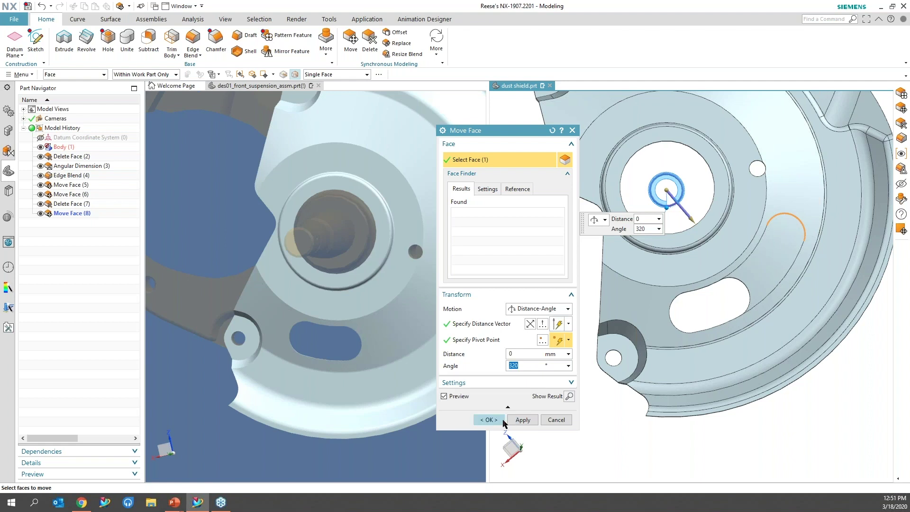
{"action": "left_click", "coordinate": [489, 420]}
{"action": "middle_click_drag", "start_coordinate": [657, 452], "coordinate": [640, 488], "text": "shift"}
- Zoom out, recentre the dust shield and expand the Synchronous Modeling More gallery
{"action": "scroll", "coordinate": [599, 304], "scroll_direction": "down", "scroll_amount": 2}
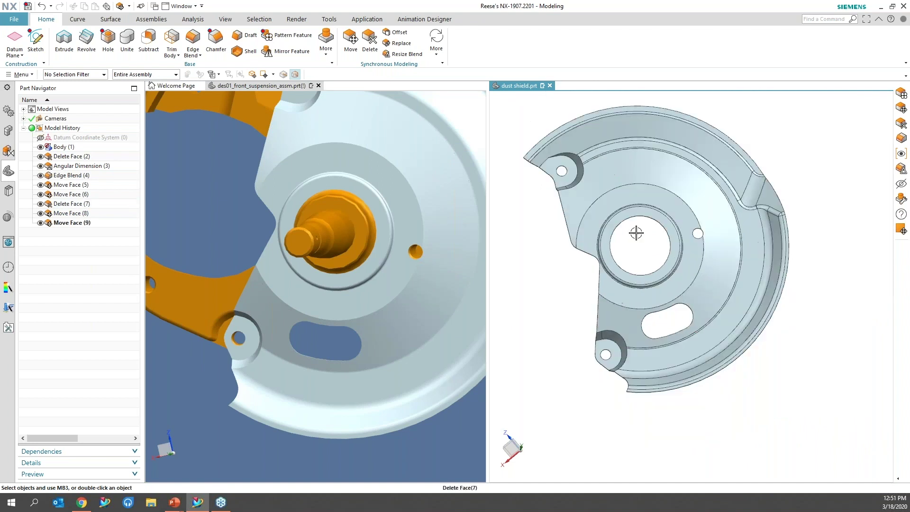
{"action": "middle_click_drag", "start_coordinate": [638, 255], "coordinate": [632, 276], "text": "shift"}
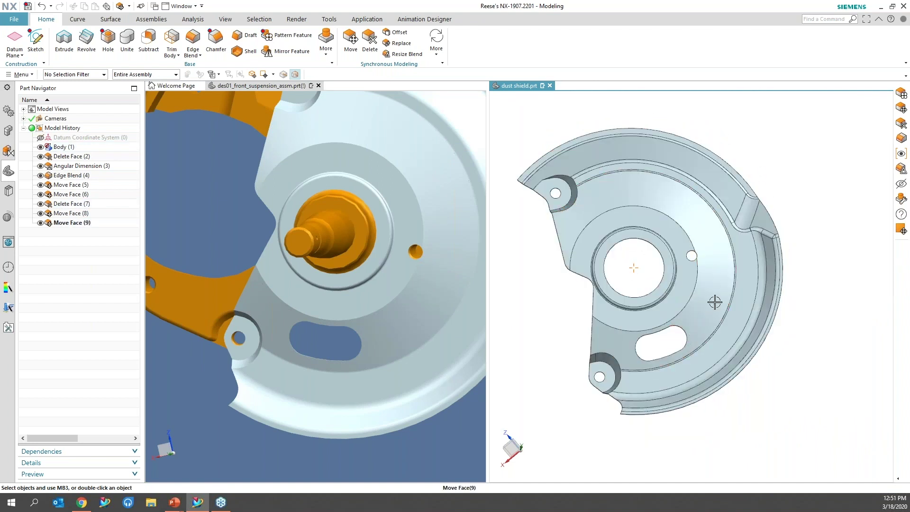
{"action": "left_click", "coordinate": [440, 50]}
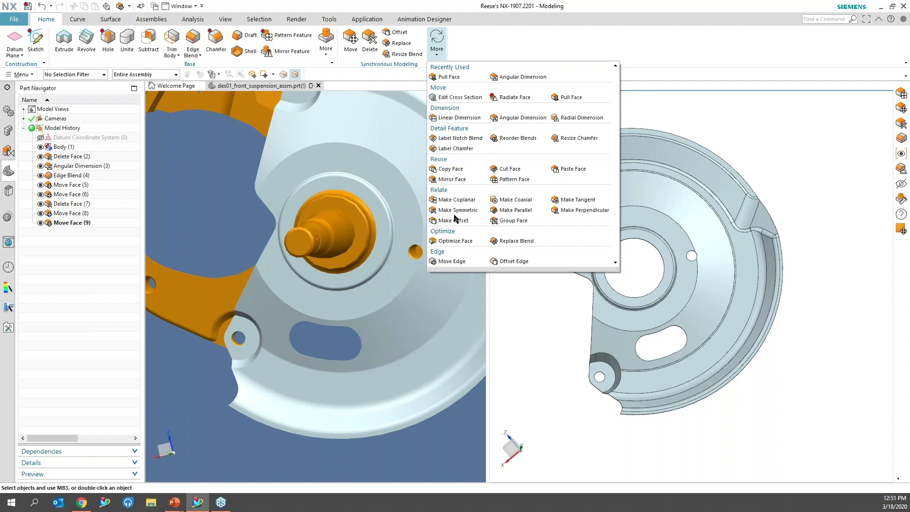
- Choose Pattern Face from the More gallery's Reuse section
{"action": "left_click", "coordinate": [522, 180]}
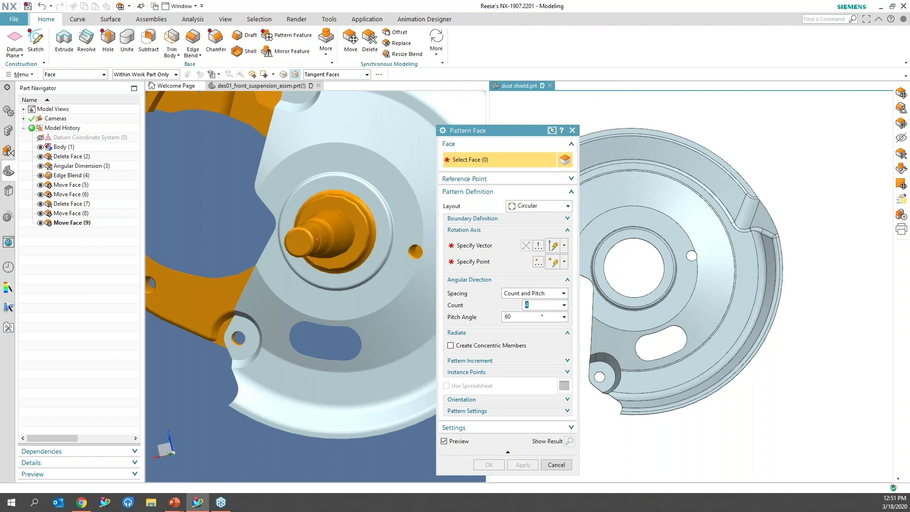
- Reset Pattern Face and select the slot's blend and tangent wall faces
{"action": "left_click", "coordinate": [552, 130]}
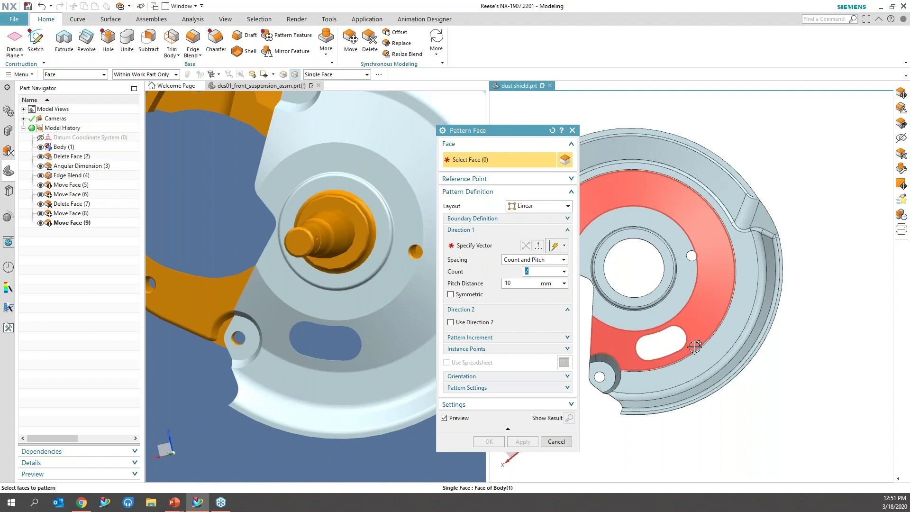
{"action": "scroll", "coordinate": [695, 343], "scroll_direction": "down", "scroll_amount": 5}
{"action": "scroll", "coordinate": [697, 344], "scroll_direction": "down", "scroll_amount": 5}
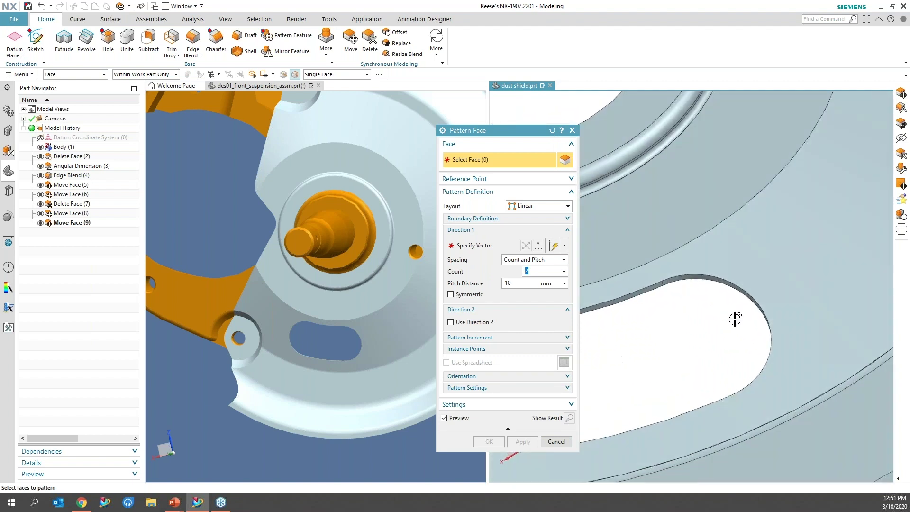
{"action": "left_click", "coordinate": [719, 256]}
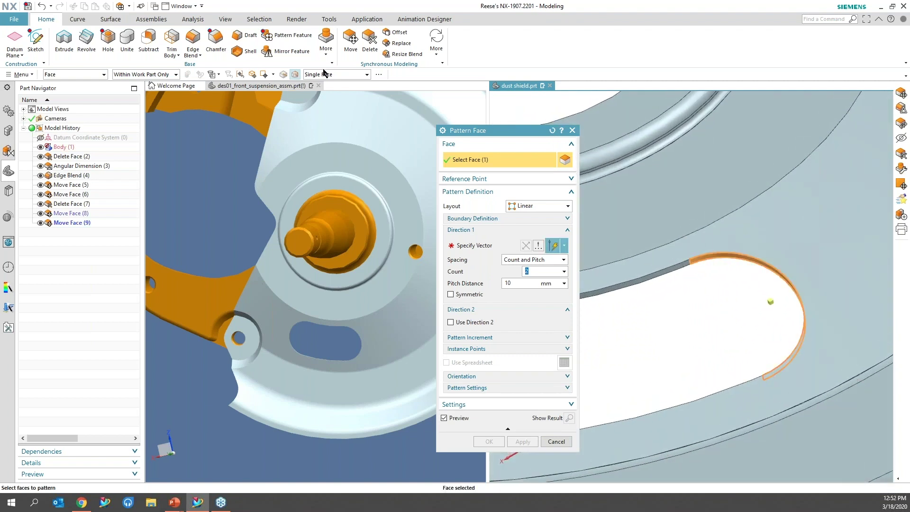
{"action": "left_click", "coordinate": [324, 76]}
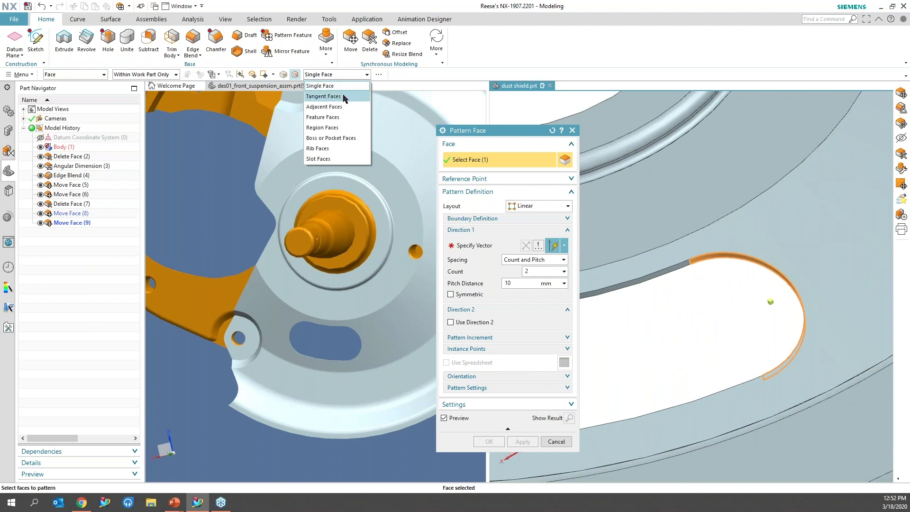
{"action": "left_click", "coordinate": [340, 96]}
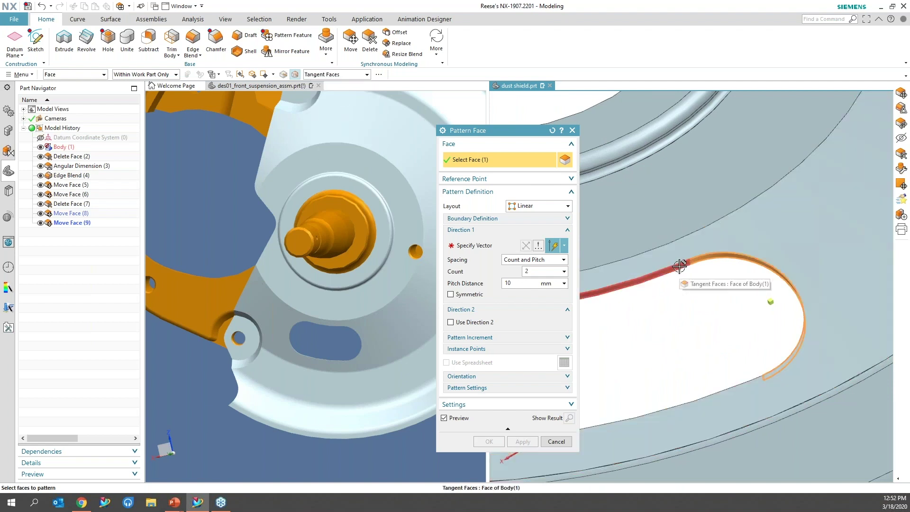
{"action": "left_click", "coordinate": [678, 268]}
{"action": "scroll", "coordinate": [726, 350], "scroll_direction": "down", "scroll_amount": 8}
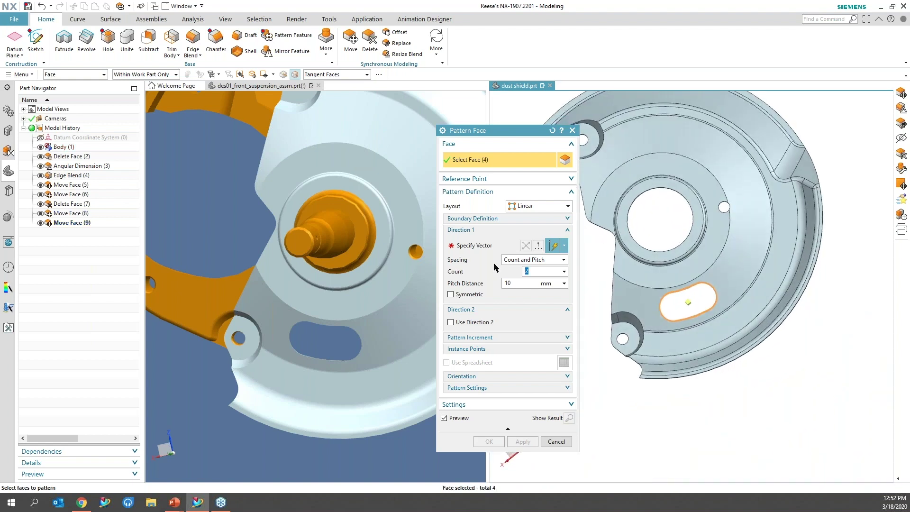
- Set the pattern direction vector from the central hole and check the preview
{"action": "left_click", "coordinate": [487, 247]}
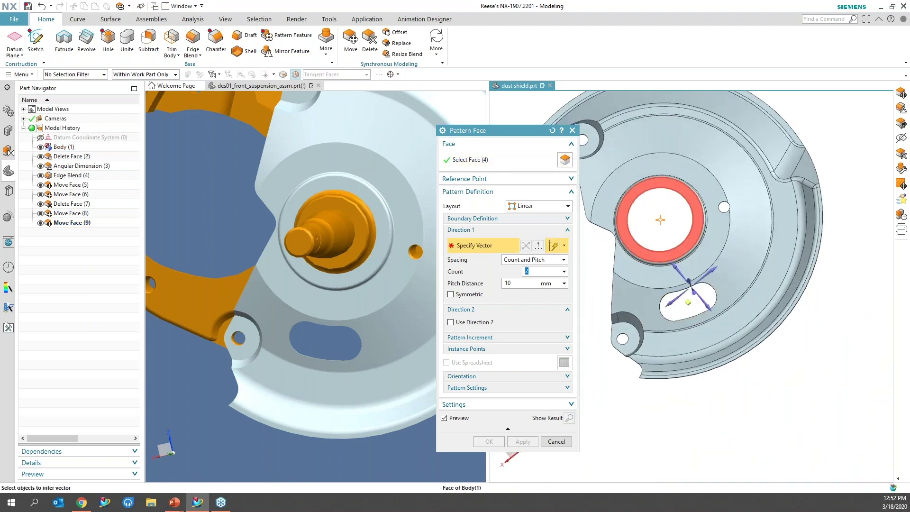
{"action": "left_click", "coordinate": [657, 268]}
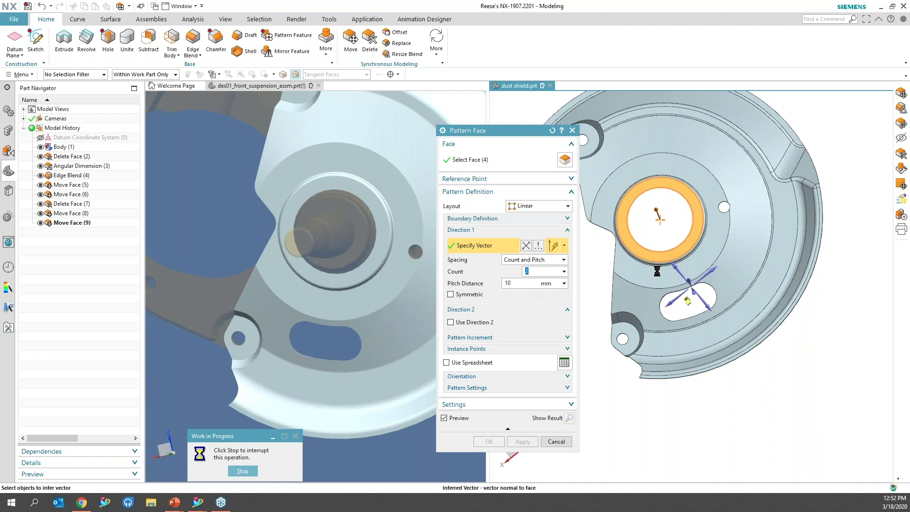
{"action": "middle_click_drag", "start_coordinate": [657, 271], "coordinate": [655, 245]}
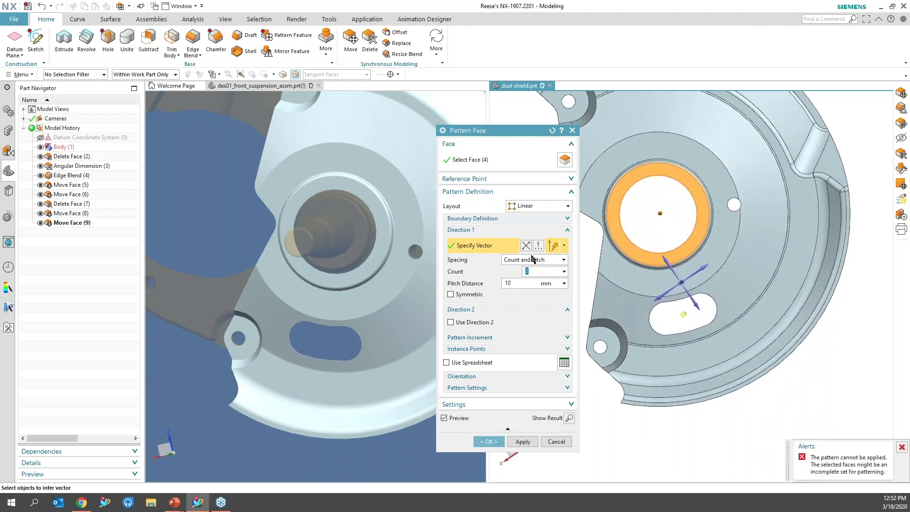
- Make the pattern circular about the central hole's axis and centre point
{"action": "left_click", "coordinate": [567, 205]}
{"action": "left_click", "coordinate": [542, 238]}
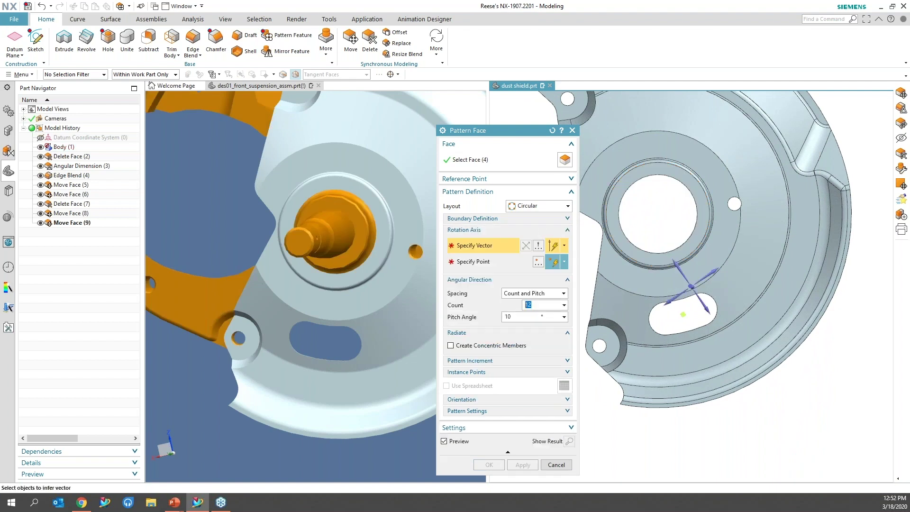
{"action": "left_click", "coordinate": [694, 241]}
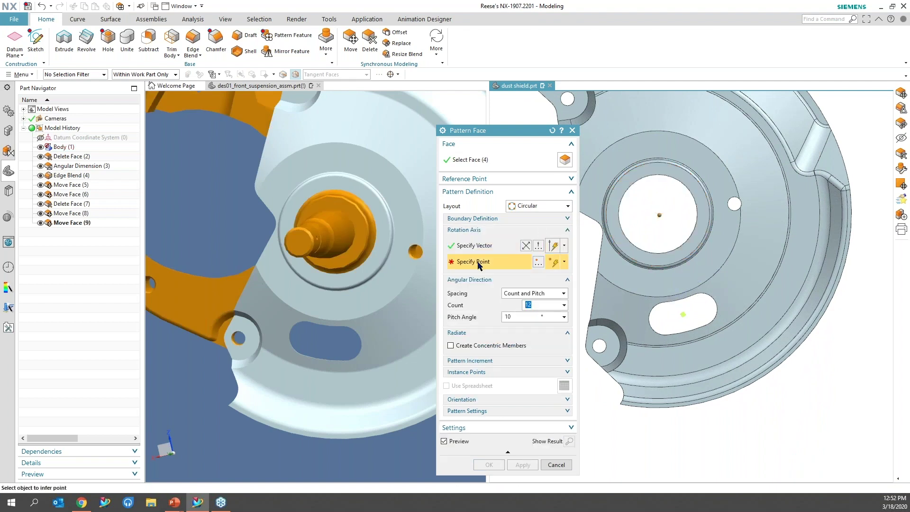
{"action": "left_click", "coordinate": [676, 252]}
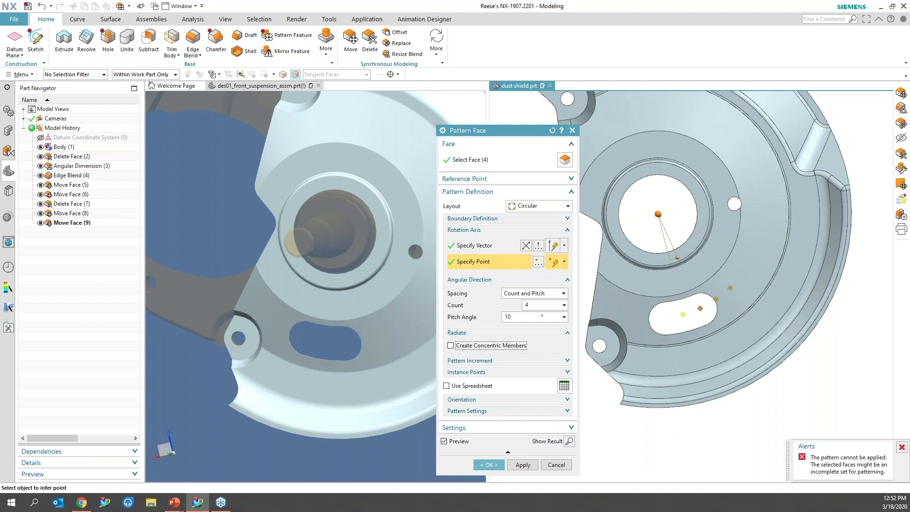
- Set the pitch angle to 100°, then reduce it to 50° and apply the four-slot pattern
{"action": "left_click", "coordinate": [522, 317]}
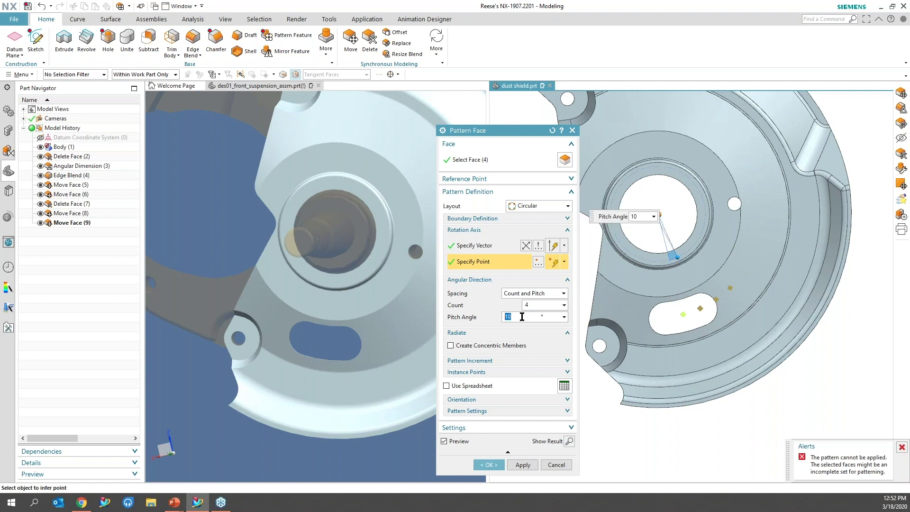
{"action": "type", "text": "100"}
{"action": "key", "text": "Return"}
{"action": "scroll", "coordinate": [581, 285], "scroll_direction": "down", "scroll_amount": 1}
{"action": "middle_click_drag", "start_coordinate": [581, 285], "coordinate": [634, 286], "text": "shift"}
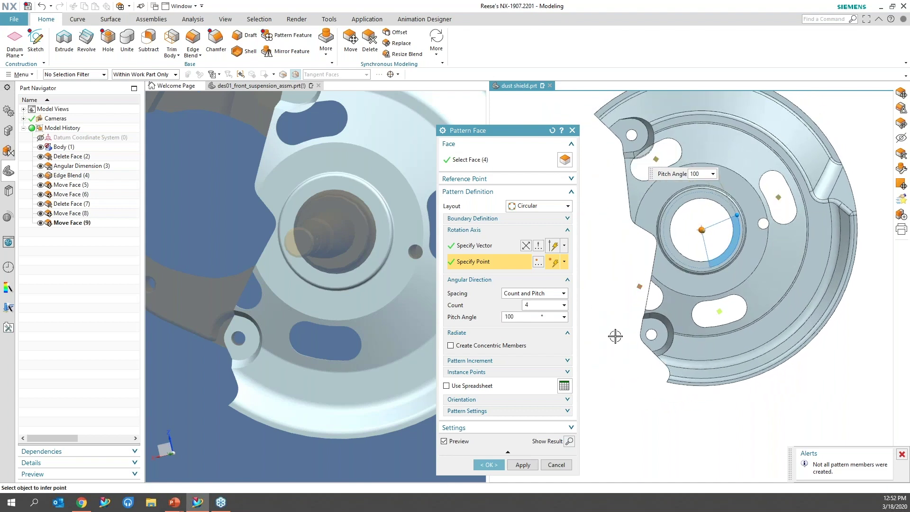
{"action": "left_click_drag", "start_coordinate": [743, 220], "coordinate": [744, 253]}
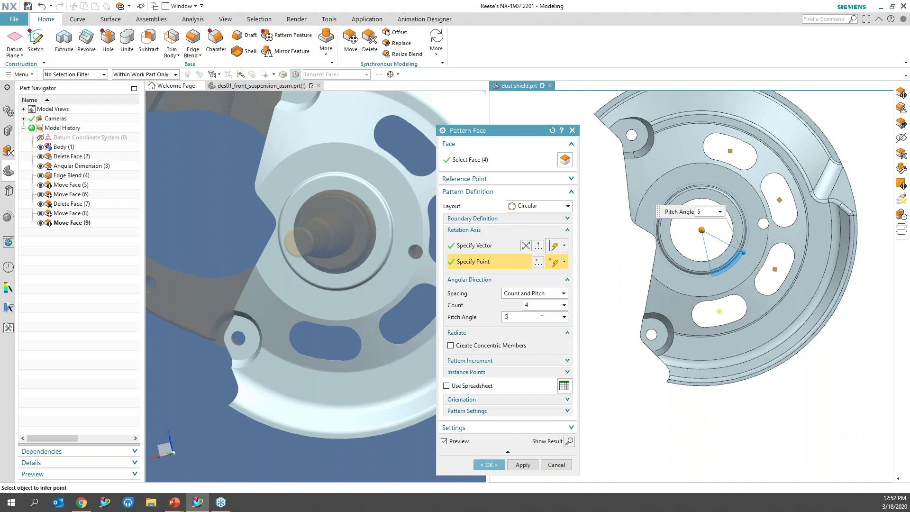
{"action": "type", "text": "0"}
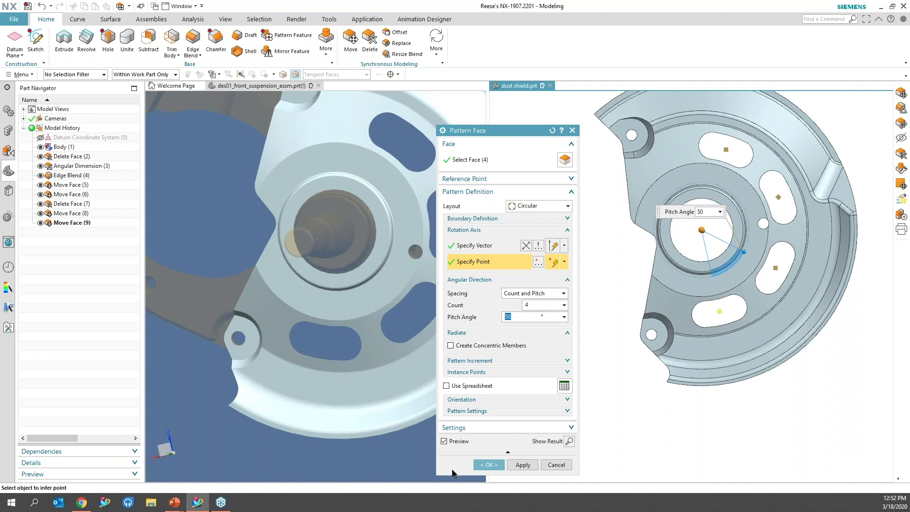
{"action": "left_click", "coordinate": [489, 464]}
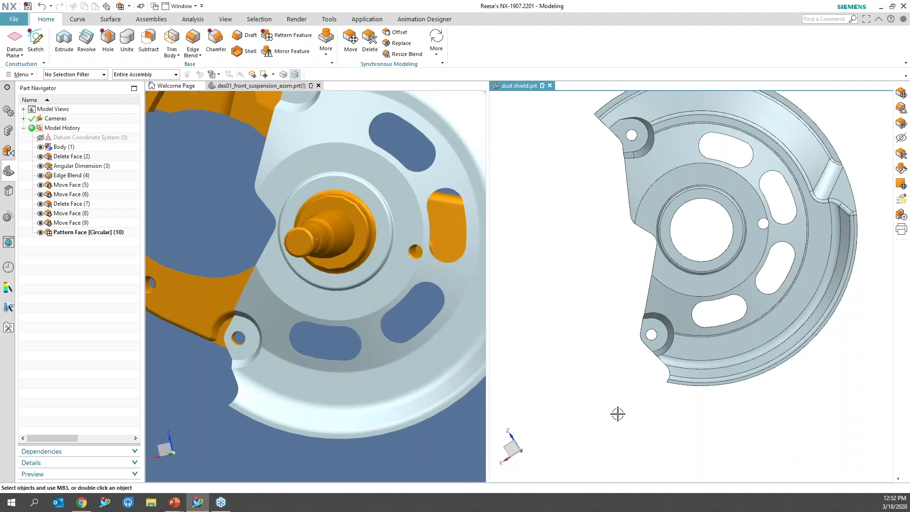
- Resize the rim blend face's radius from 7 mm to 6 mm
{"action": "middle_click_drag", "start_coordinate": [617, 414], "coordinate": [697, 412]}
{"action": "scroll", "coordinate": [700, 421], "scroll_direction": "up", "scroll_amount": 4}
{"action": "scroll", "coordinate": [699, 421], "scroll_direction": "up", "scroll_amount": 2}
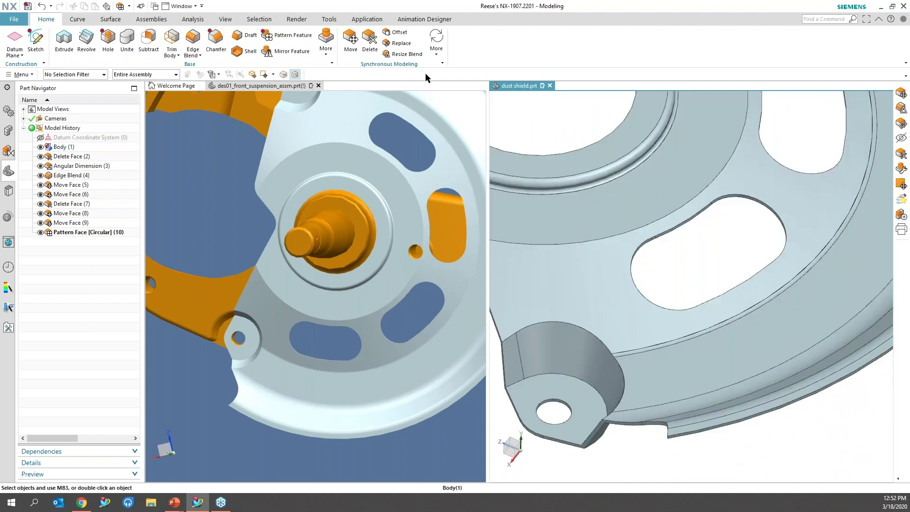
{"action": "left_click", "coordinate": [411, 57]}
{"action": "left_click", "coordinate": [654, 347]}
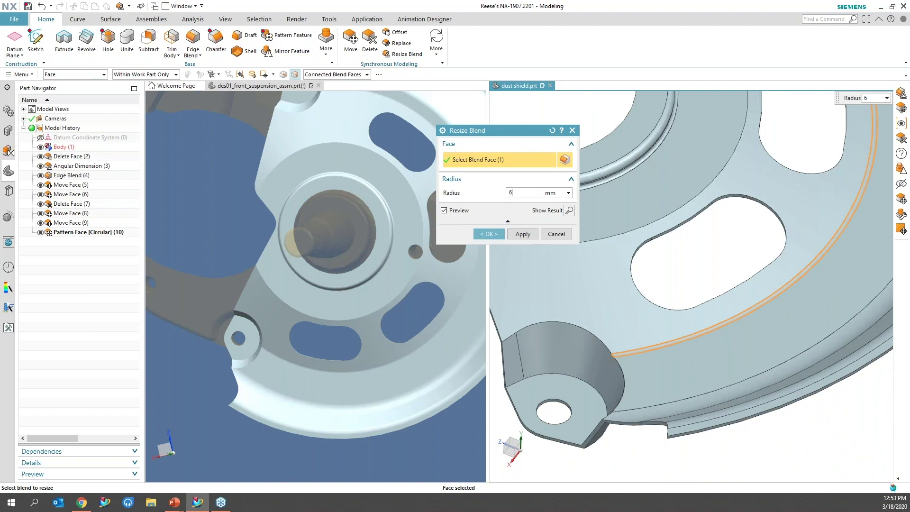
{"action": "left_click", "coordinate": [488, 233]}
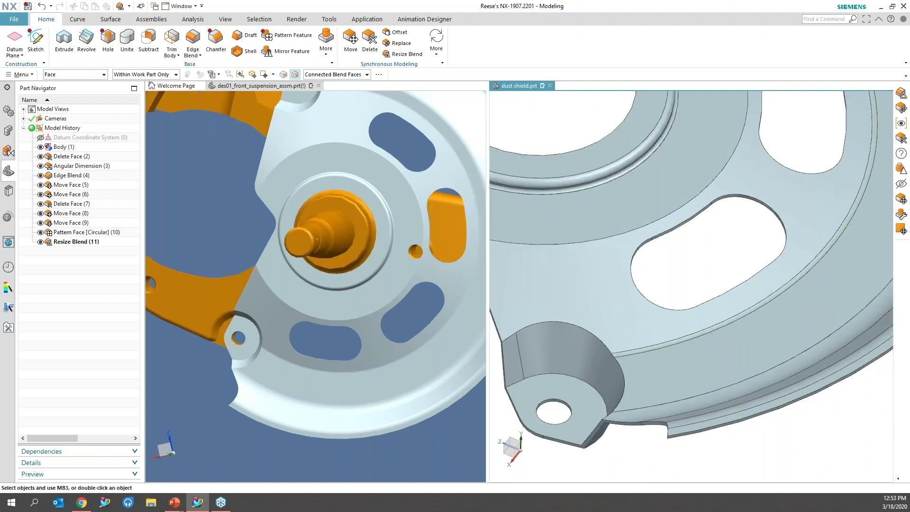
{"action": "left_click", "coordinate": [201, 19]}
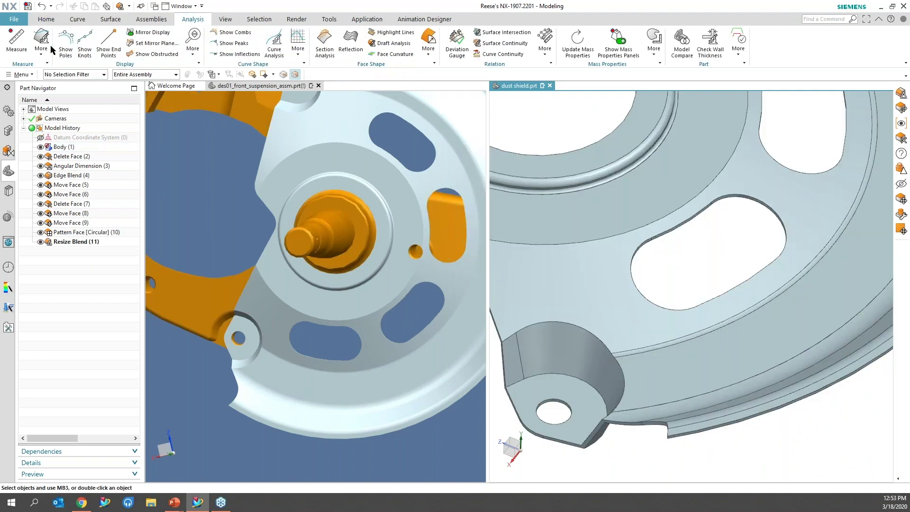
{"action": "left_click", "coordinate": [17, 40]}
{"action": "left_click", "coordinate": [604, 286]}
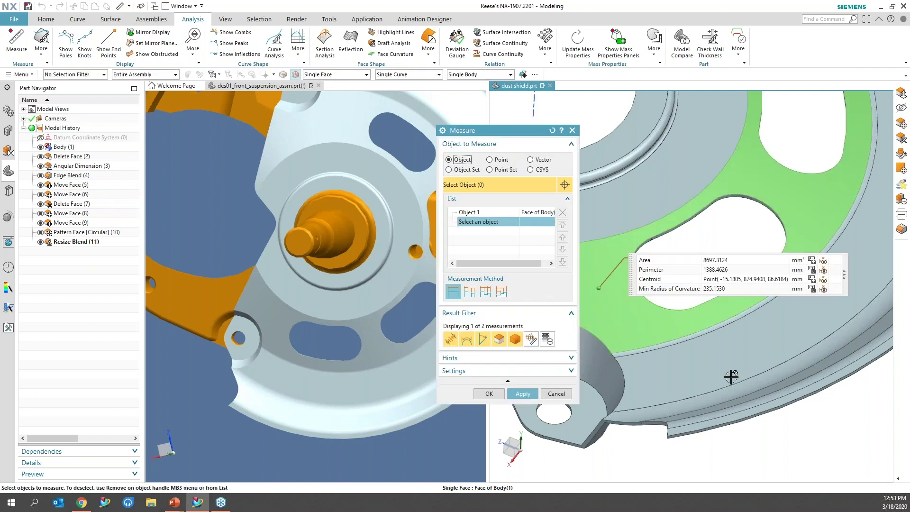
{"action": "middle_click_drag", "start_coordinate": [604, 287], "coordinate": [709, 368]}
{"action": "left_click", "coordinate": [710, 368]}
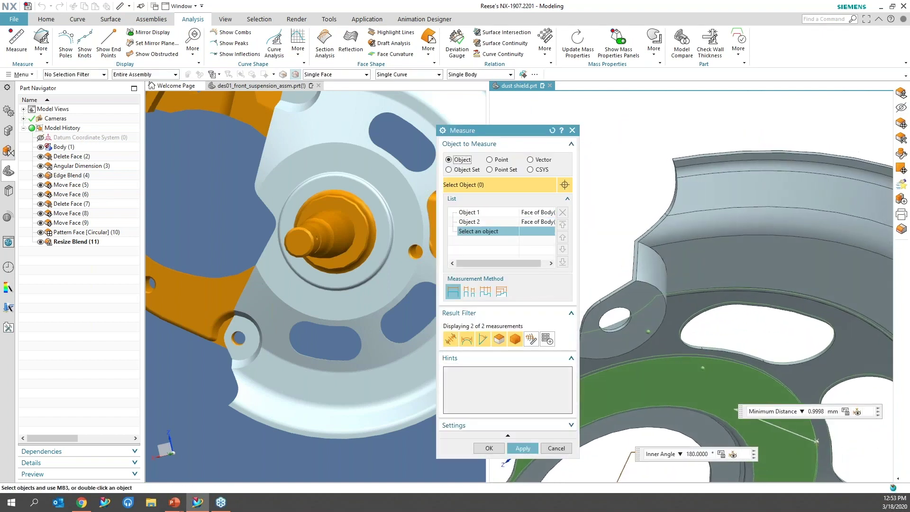
{"action": "key", "text": "Escape"}
{"action": "middle_click_drag", "start_coordinate": [700, 375], "coordinate": [728, 301]}
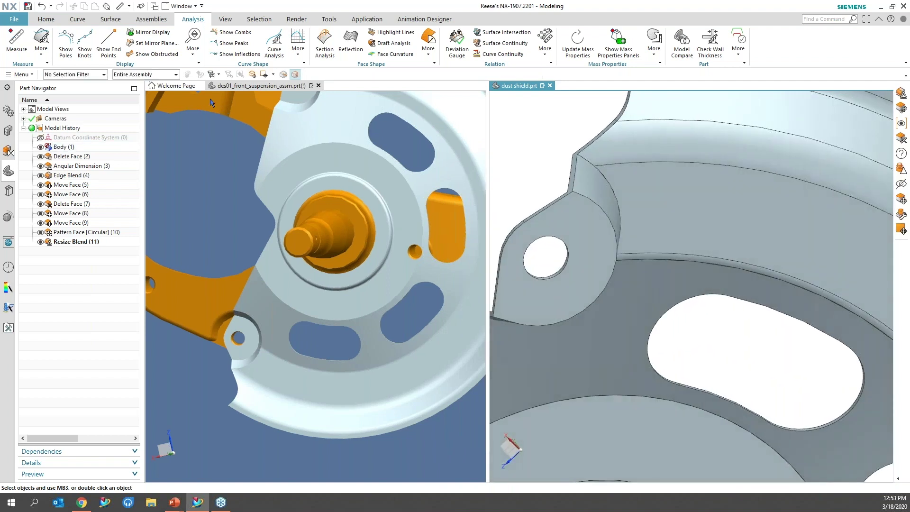
- Resize the curved rim blend face near the slot and mounting hole to a 7 mm radius
{"action": "left_click", "coordinate": [46, 19]}
{"action": "left_click", "coordinate": [403, 54]}
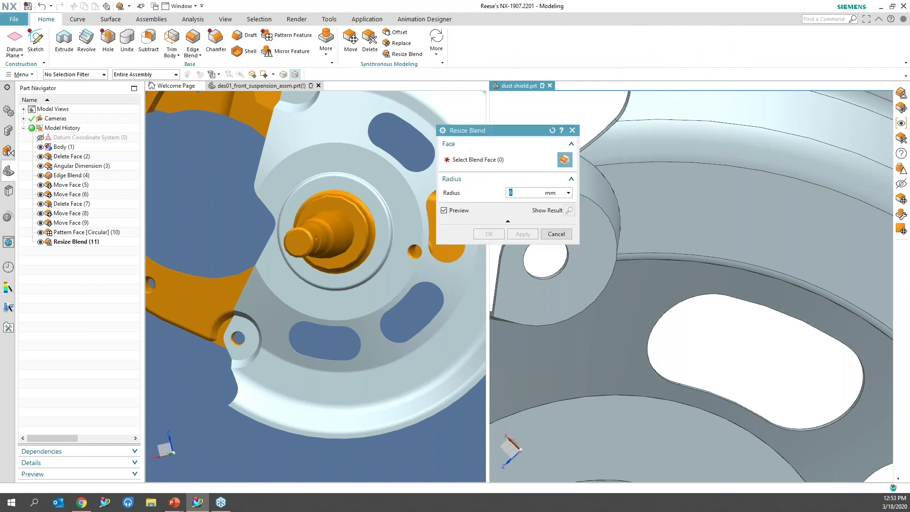
{"action": "left_click", "coordinate": [621, 258]}
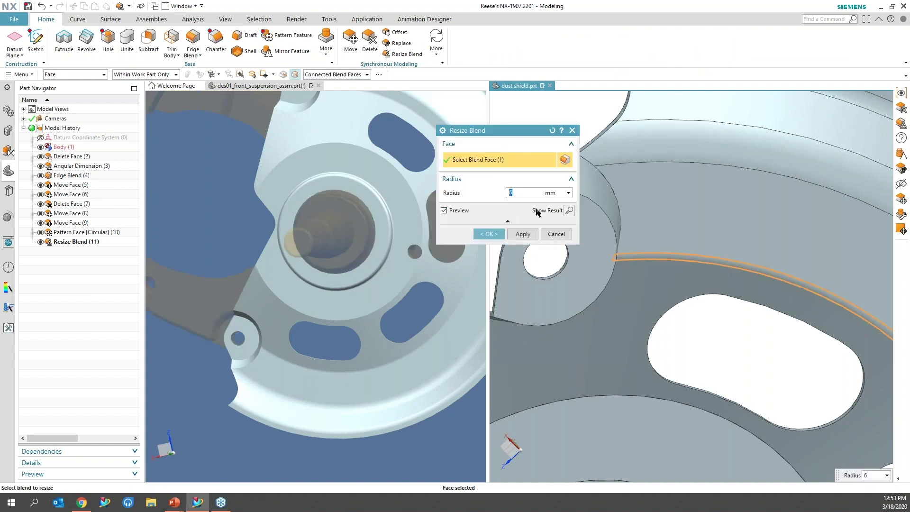
{"action": "left_click", "coordinate": [493, 235]}
{"action": "key", "text": "Home"}
{"action": "key", "text": "F8"}
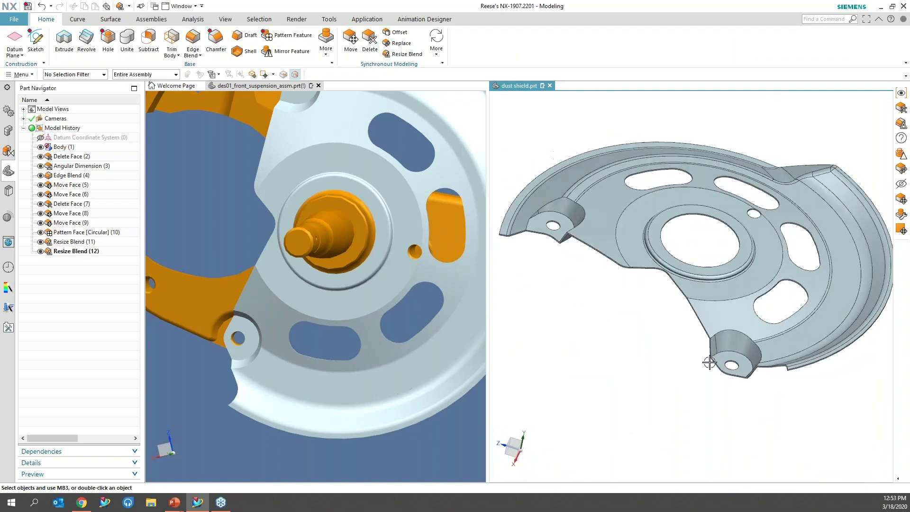
{"action": "scroll", "coordinate": [710, 362], "scroll_direction": "up", "scroll_amount": 4}
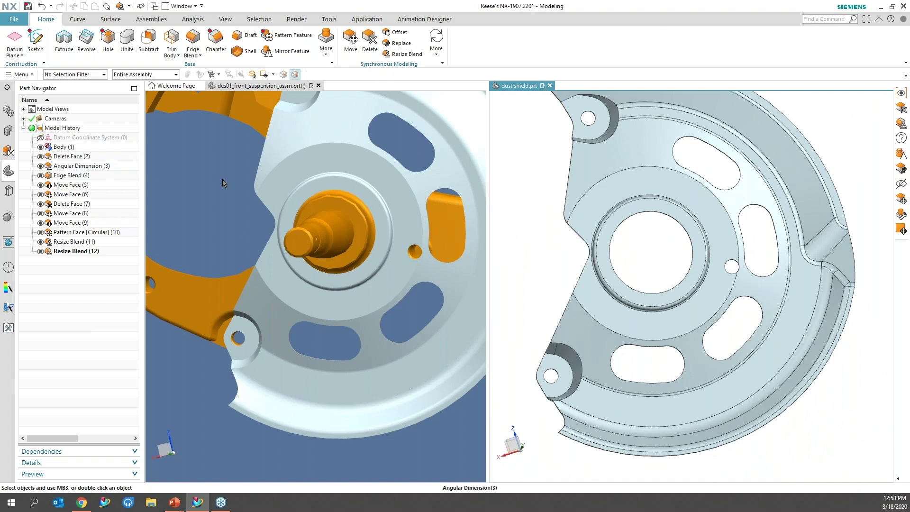
- Switch from dust shield.prt to the des01_front_suspension_assm window and close the dust shield part
{"action": "left_click_drag", "start_coordinate": [527, 93], "coordinate": [521, 279]}
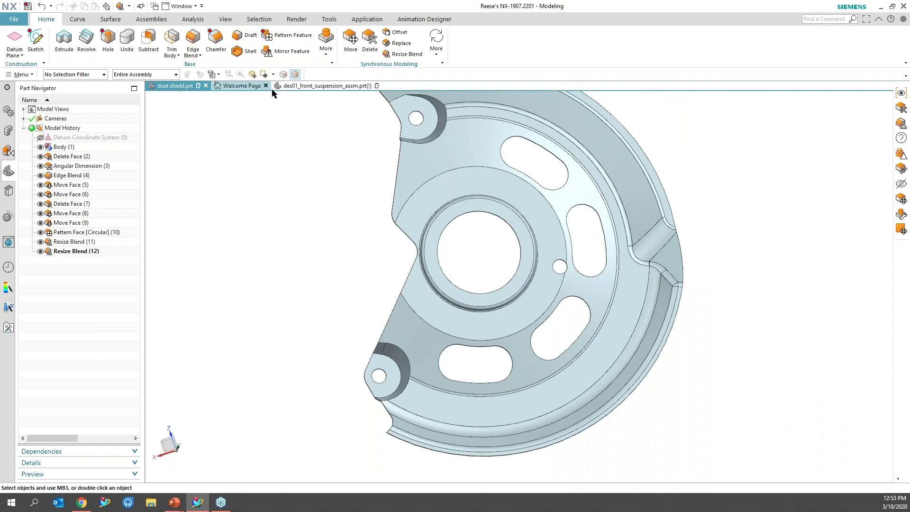
{"action": "left_click", "coordinate": [291, 88]}
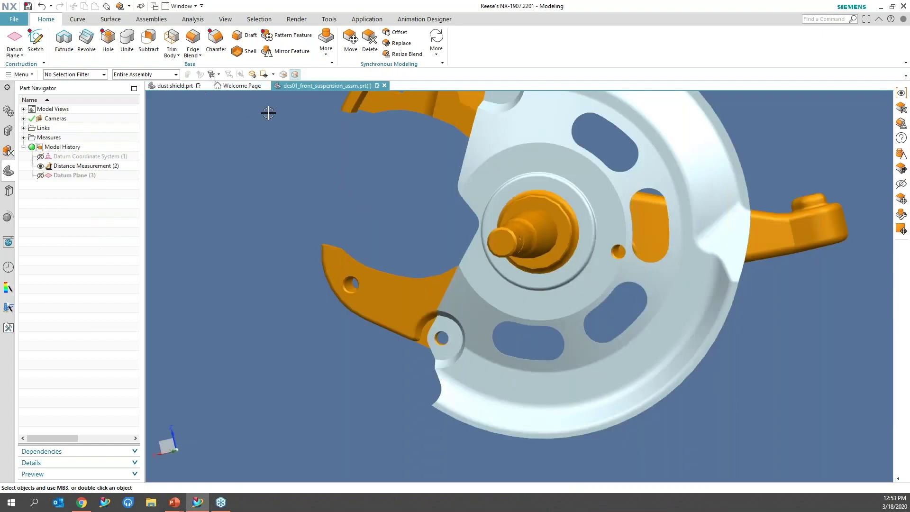
{"action": "left_click", "coordinate": [207, 86]}
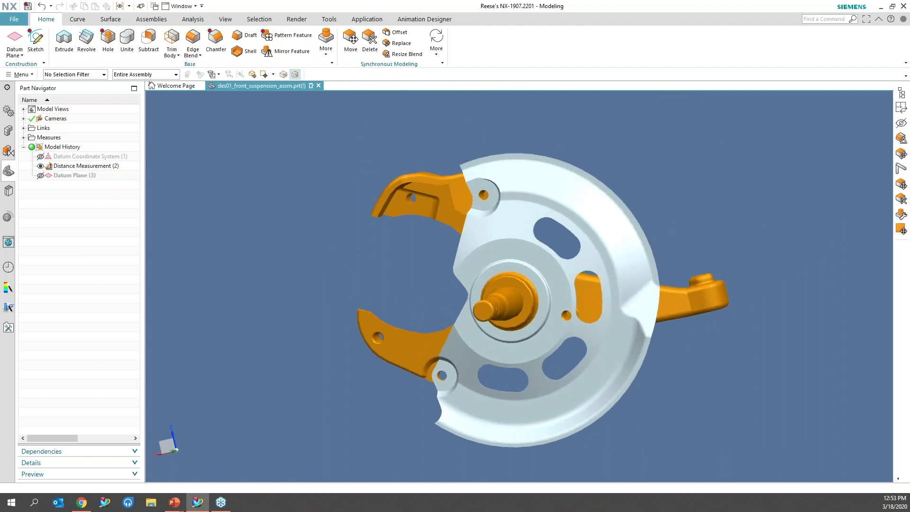
- Fit the view to the complete front wheel assembly around the edited dust shield
{"action": "key", "text": "ctrl+f"}
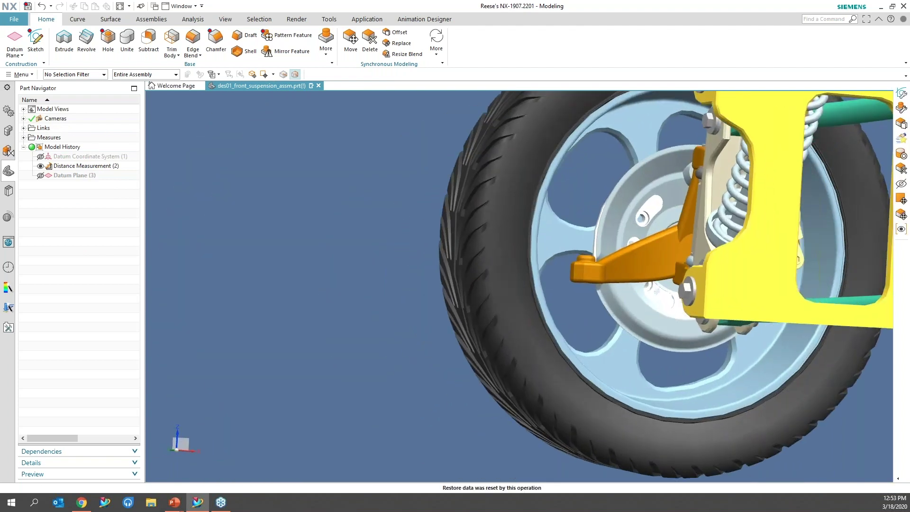